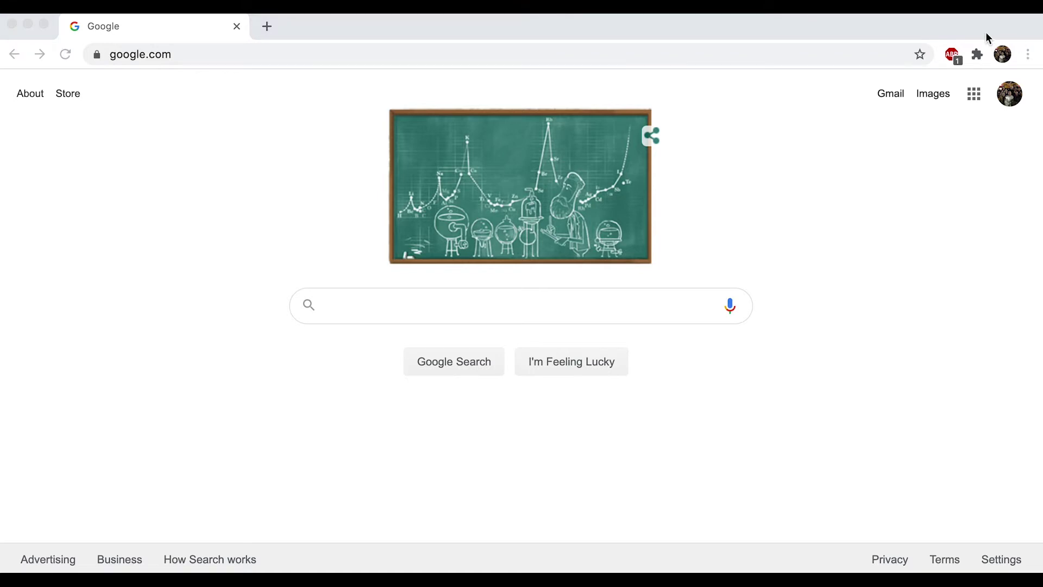
Go to odembands.musicfirstclassroom.com and log in with the autofilled student account
left_click(876, 54)
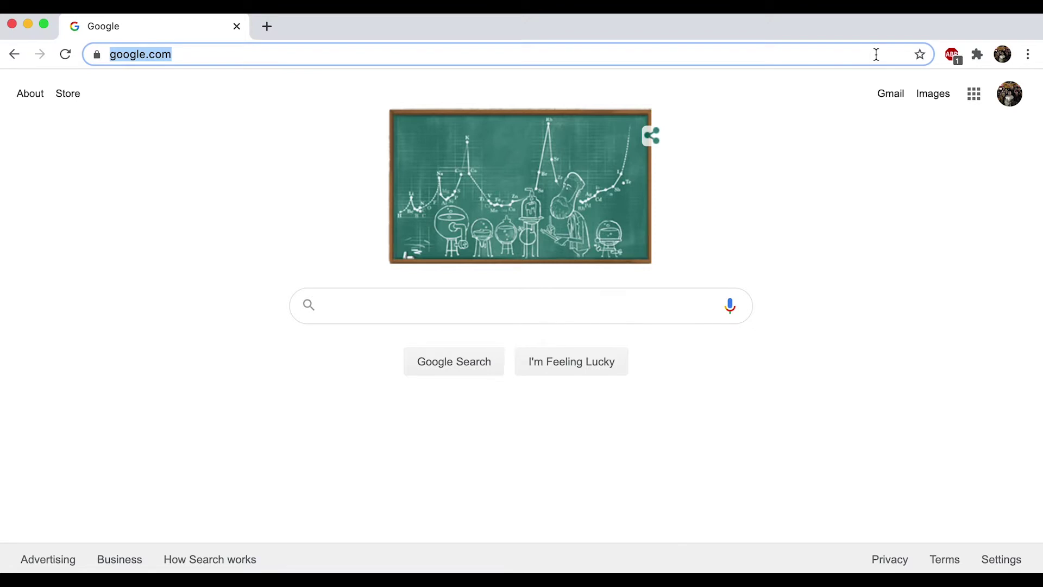
type("odembands.musicfirstclassroom")
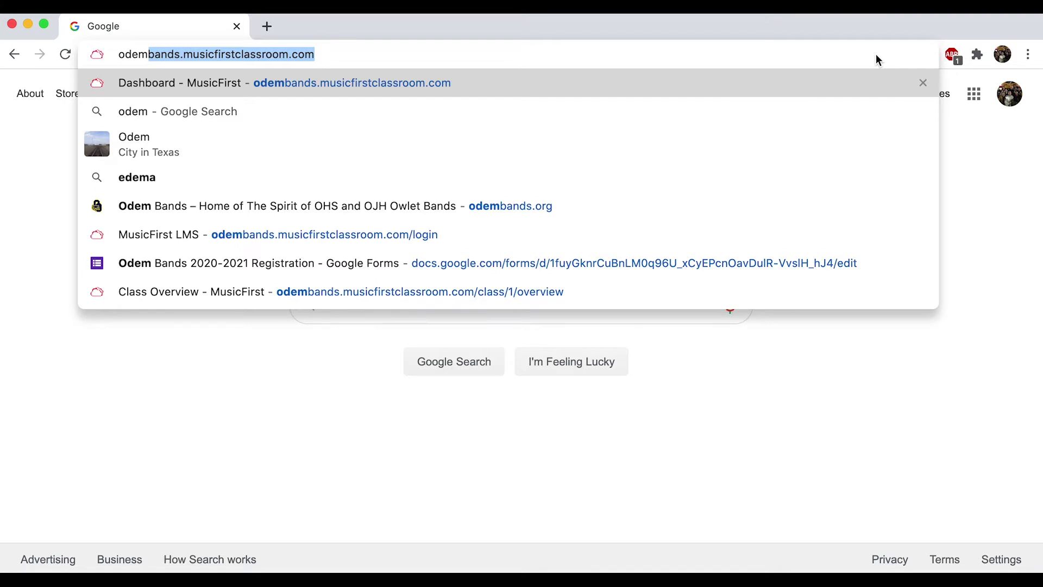
key("Return")
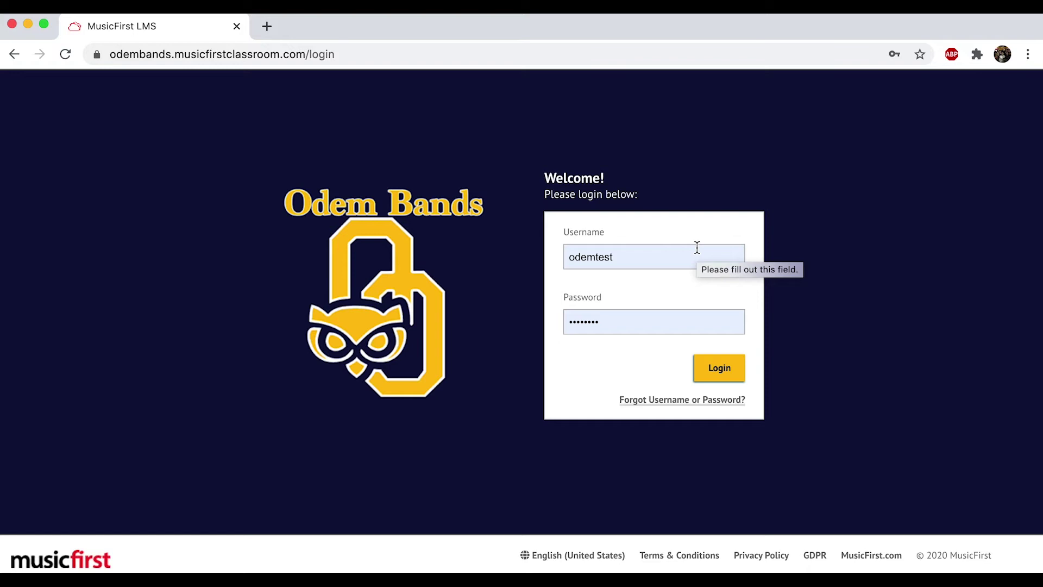
left_click(737, 371)
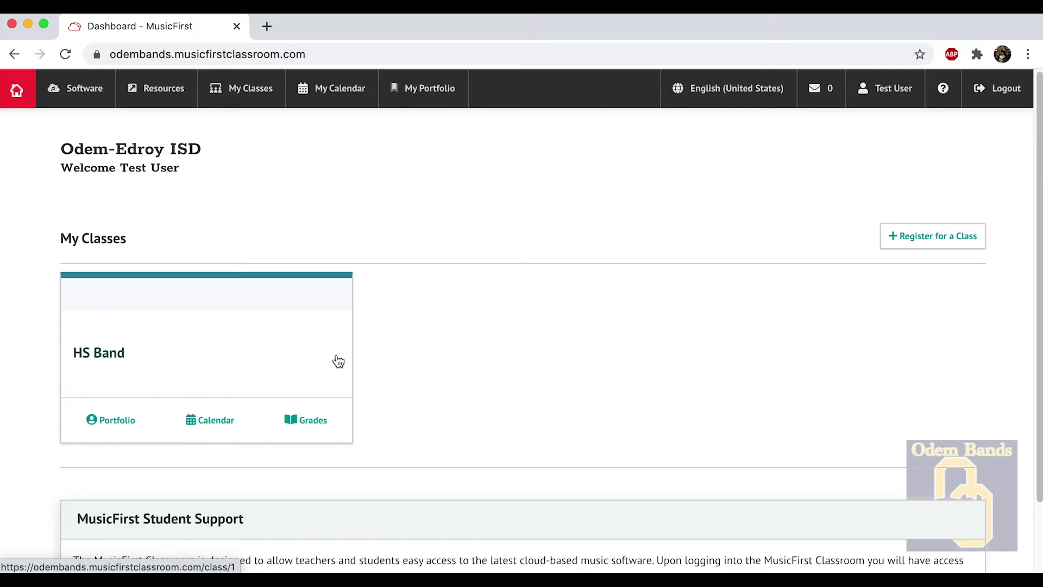
Open the HS Band class and its Getting Started with MusicFirst for Students lesson
left_click(337, 361)
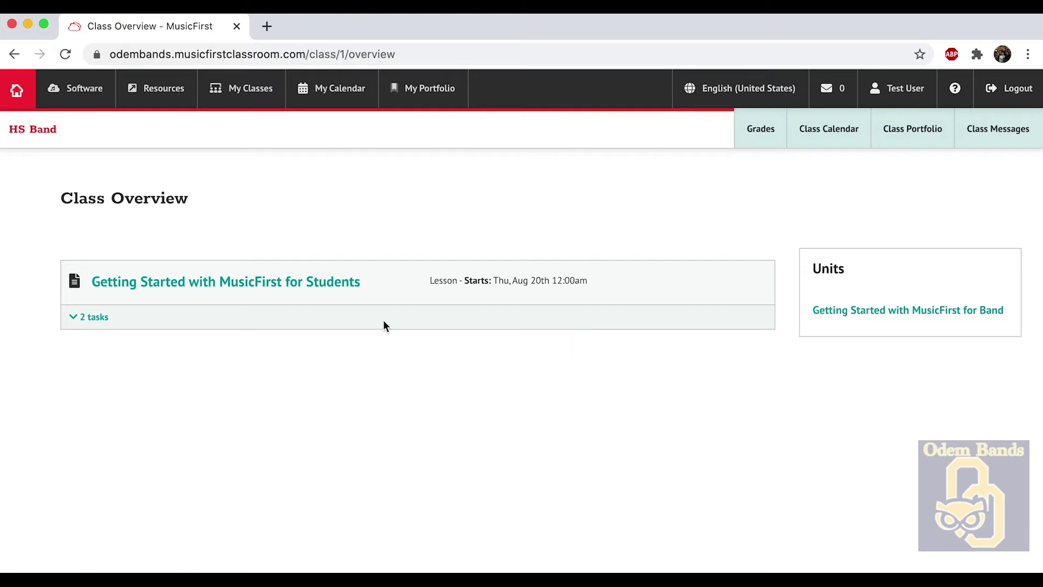
left_click(322, 283)
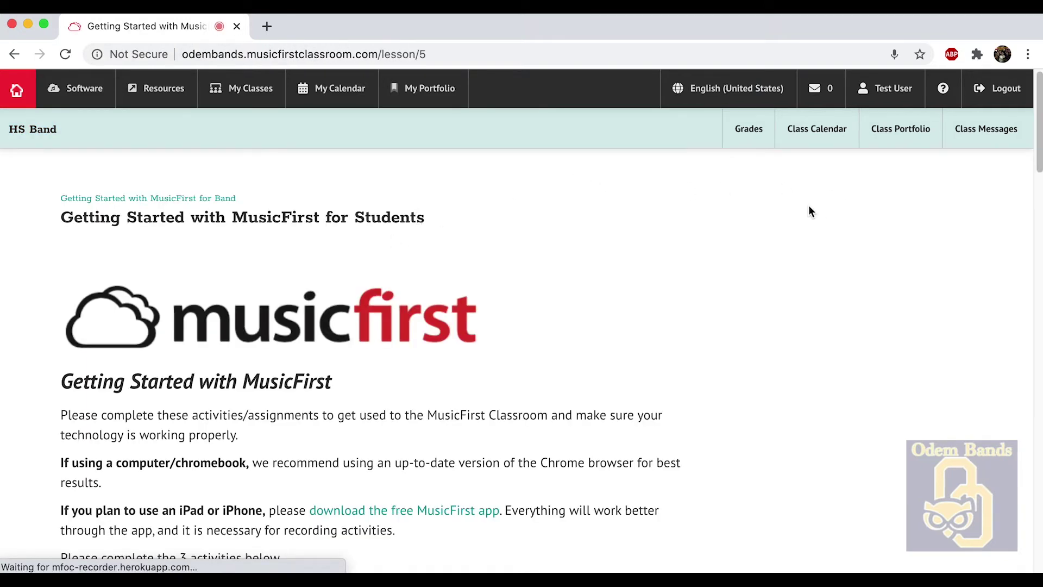
Scroll past the lesson's activity list and check the teacher's messages
scroll(808, 207, "down", 1)
scroll(809, 206, "down", 5)
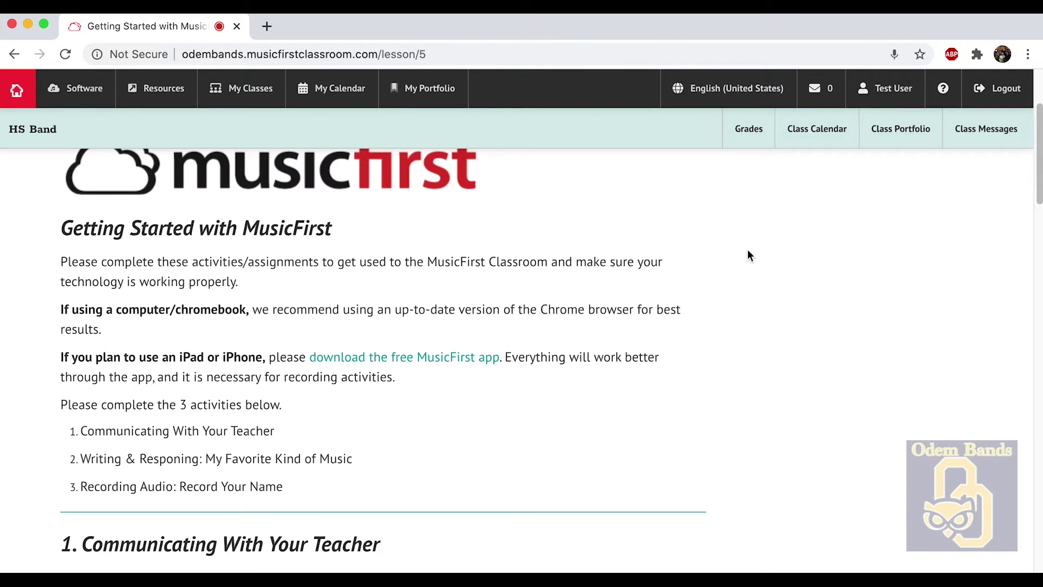
scroll(748, 251, "down", 5)
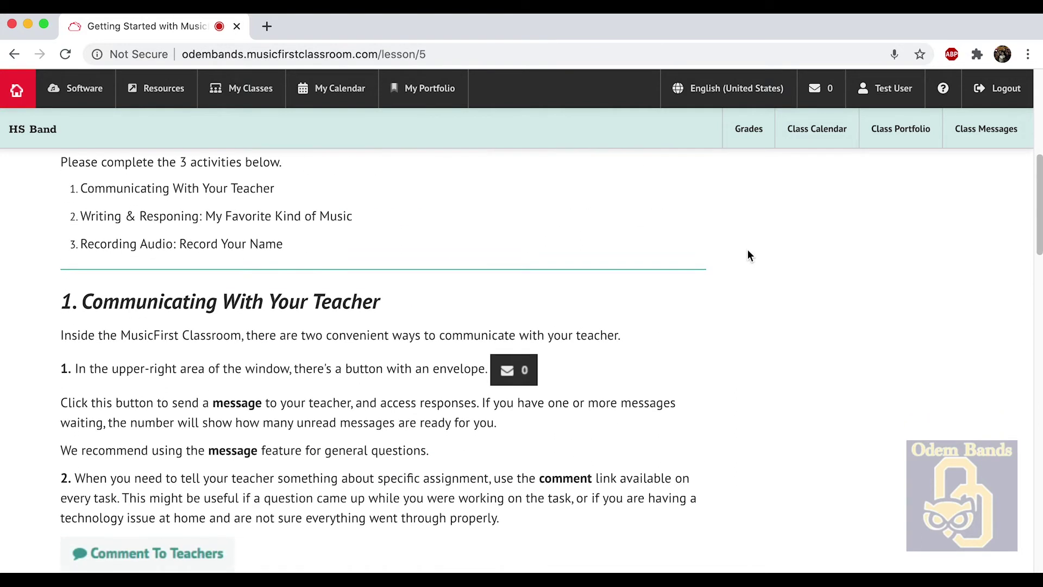
scroll(747, 250, "down", 2)
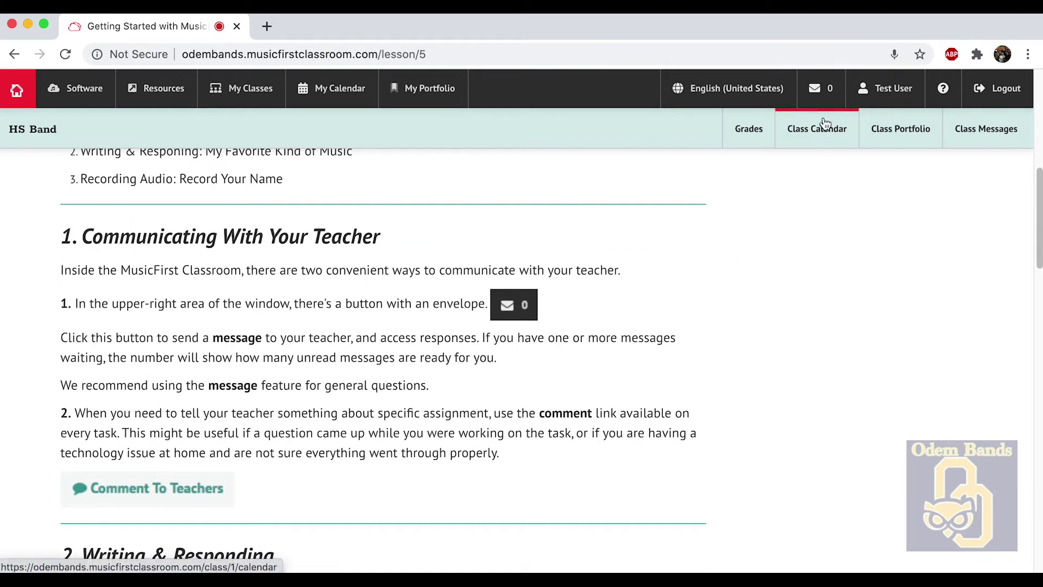
left_click(823, 99)
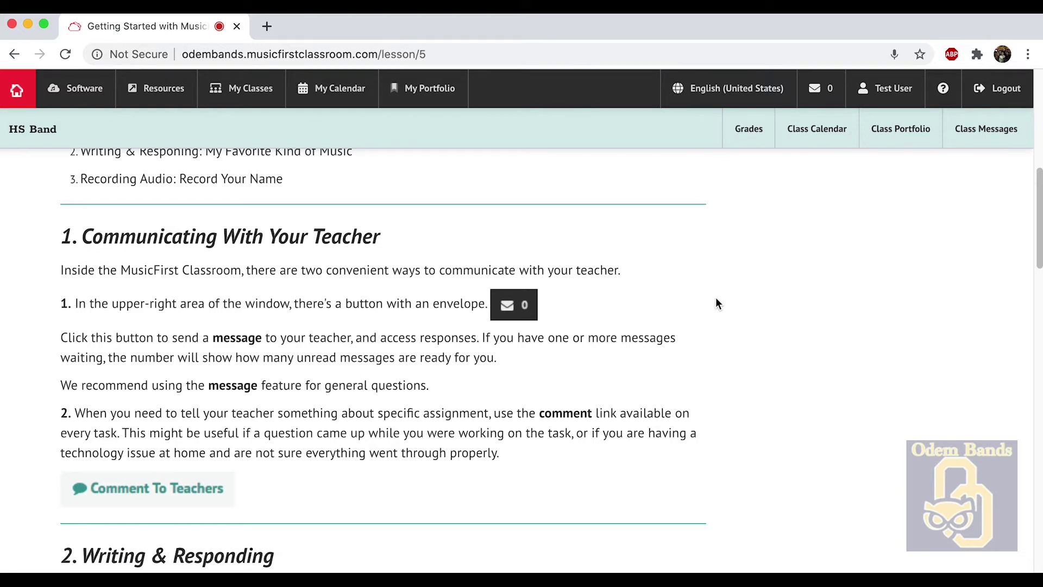
Scroll down to the 'Write: My favorite kind of music' task due Thu, Aug 20th
scroll(716, 299, "down", 2)
scroll(716, 299, "down", 5)
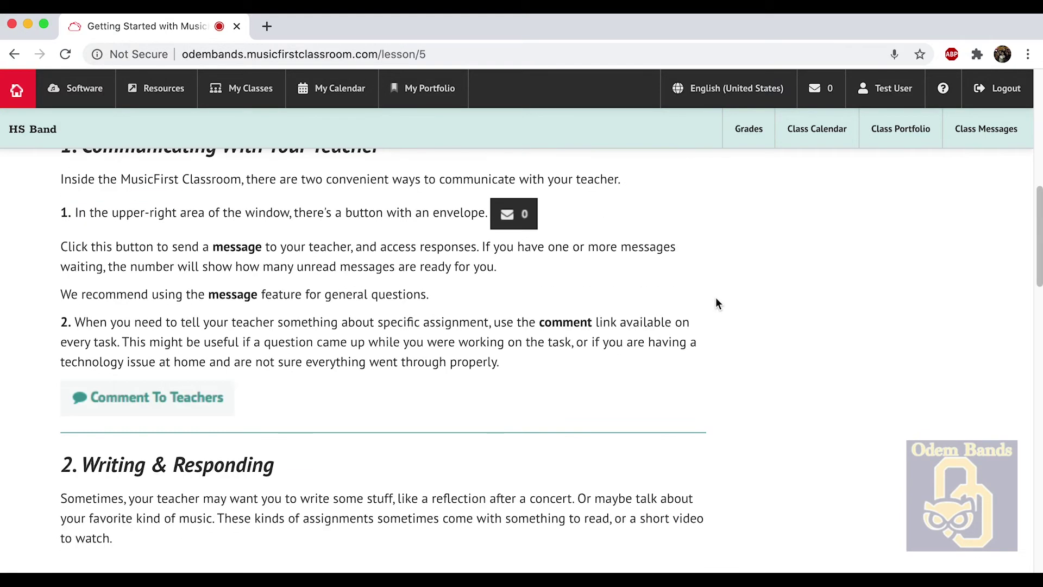
scroll(716, 302, "down", 2)
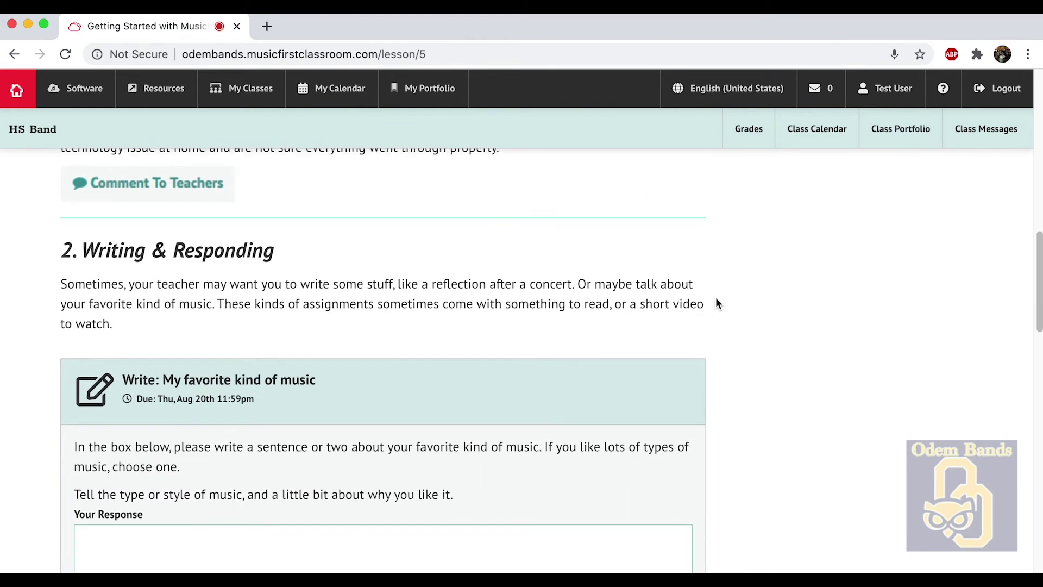
scroll(715, 302, "down", 2)
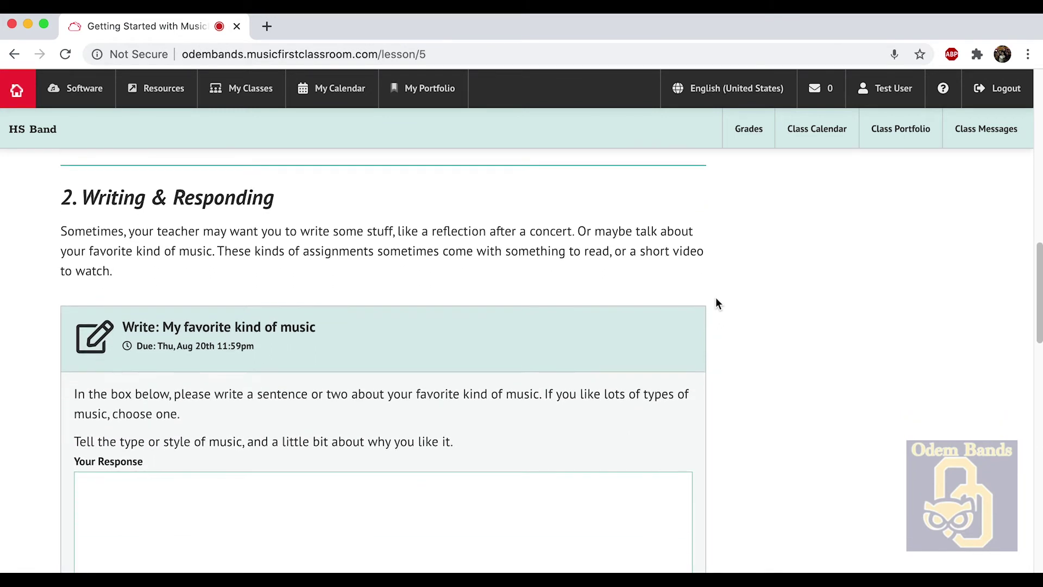
scroll(715, 303, "down", 1)
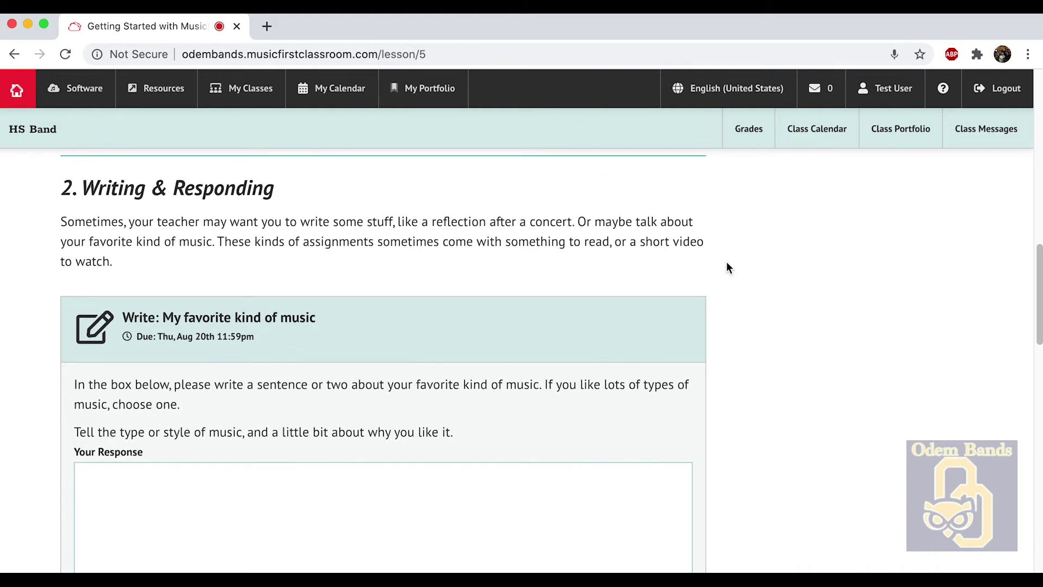
scroll(727, 263, "down", 1)
scroll(727, 266, "down", 3)
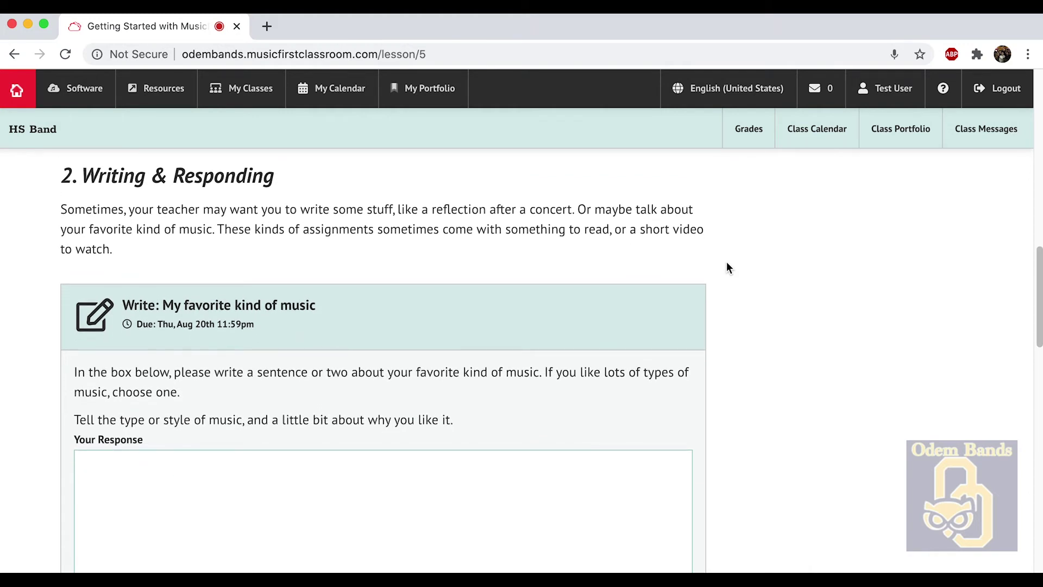
scroll(727, 267, "down", 10)
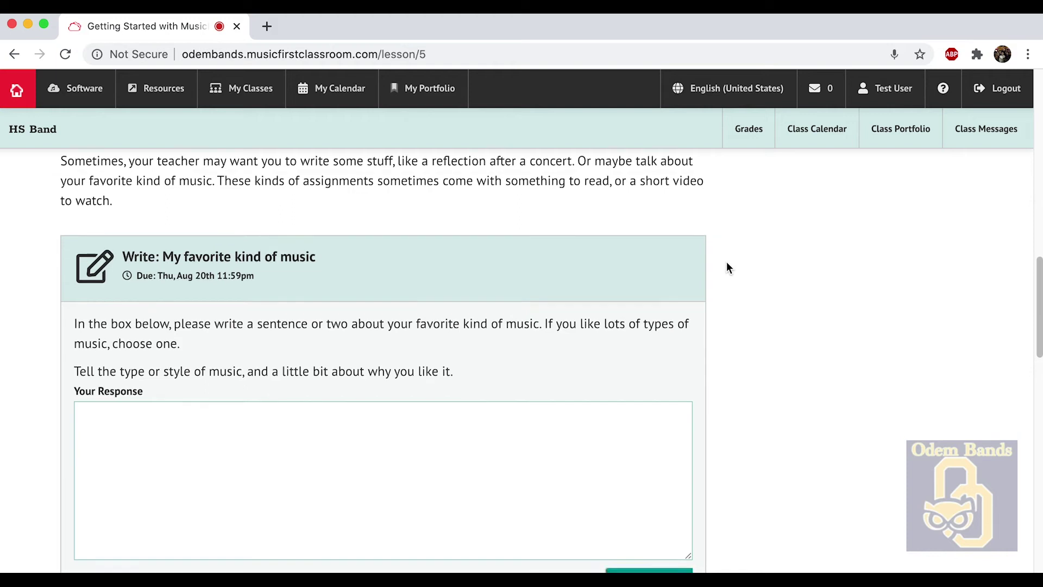
scroll(727, 268, "up", 4)
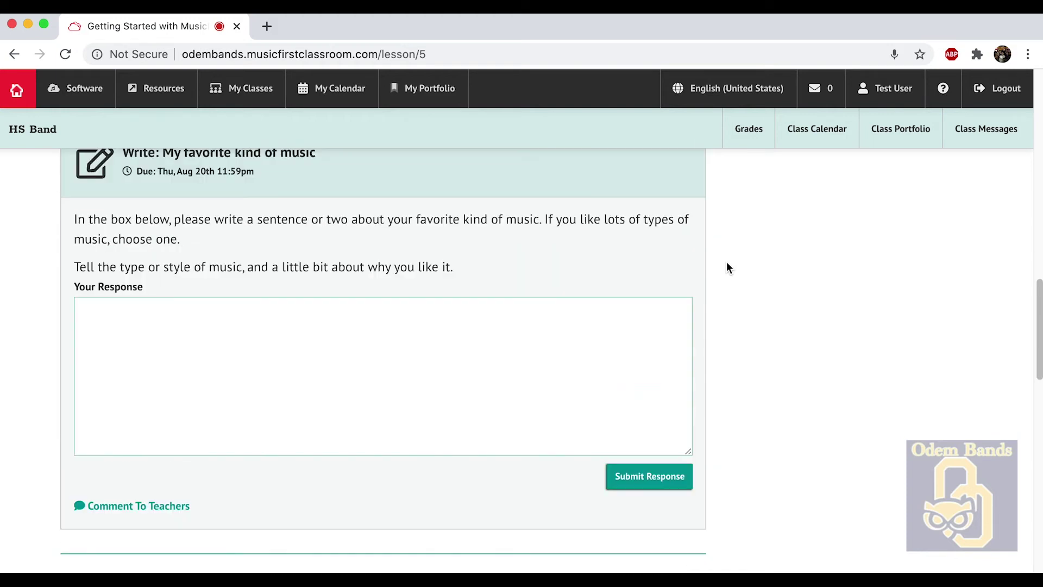
Enter the response 'Jazz is awesome because of the way everything swings!' and submit it
left_click(605, 355)
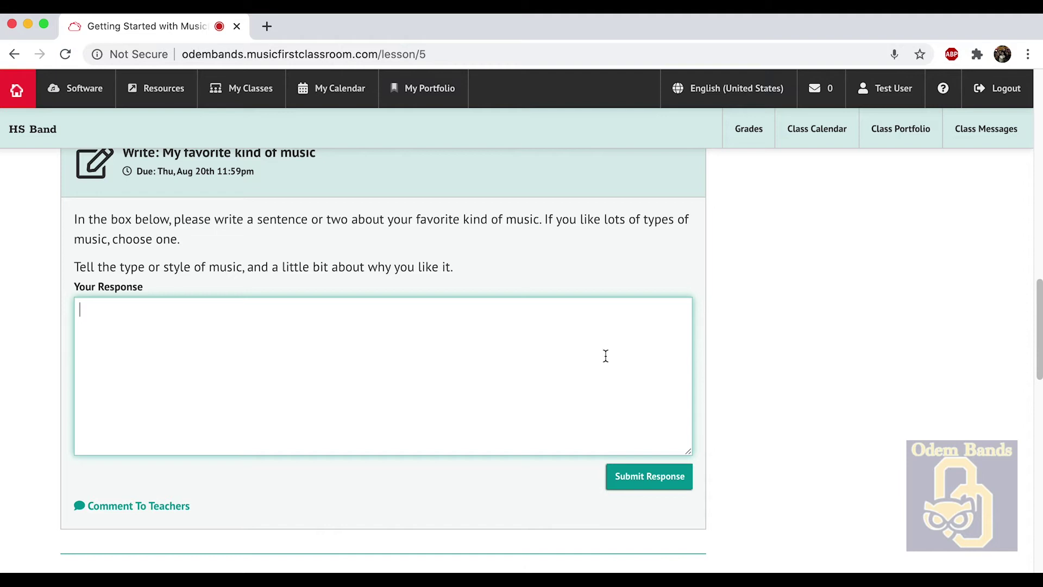
type("Jazz is awesome becasue")
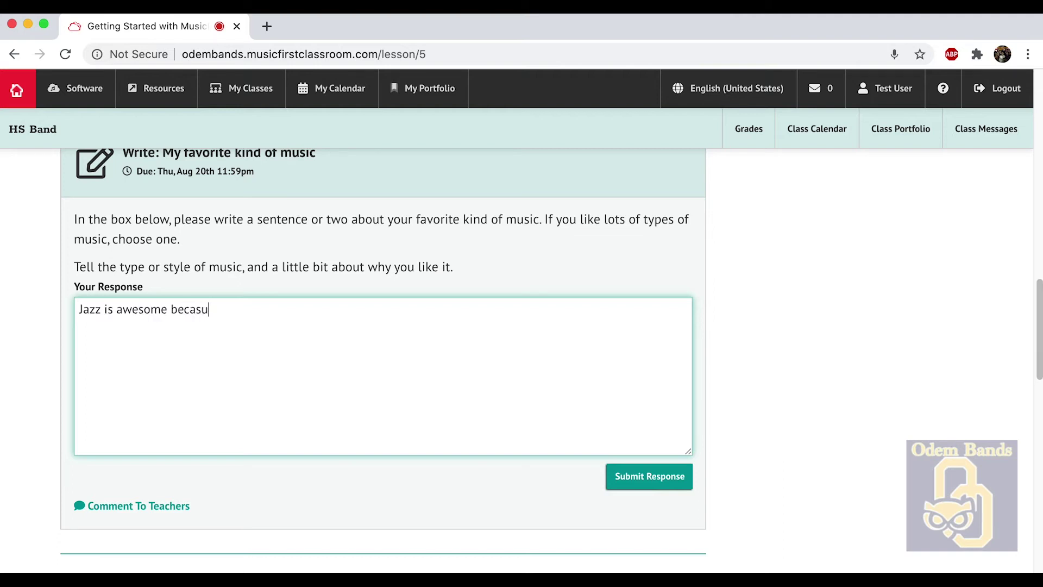
key("BackSpace")
key("BackSpace")
key("BackSpace")
type("use of the way everyhtin")
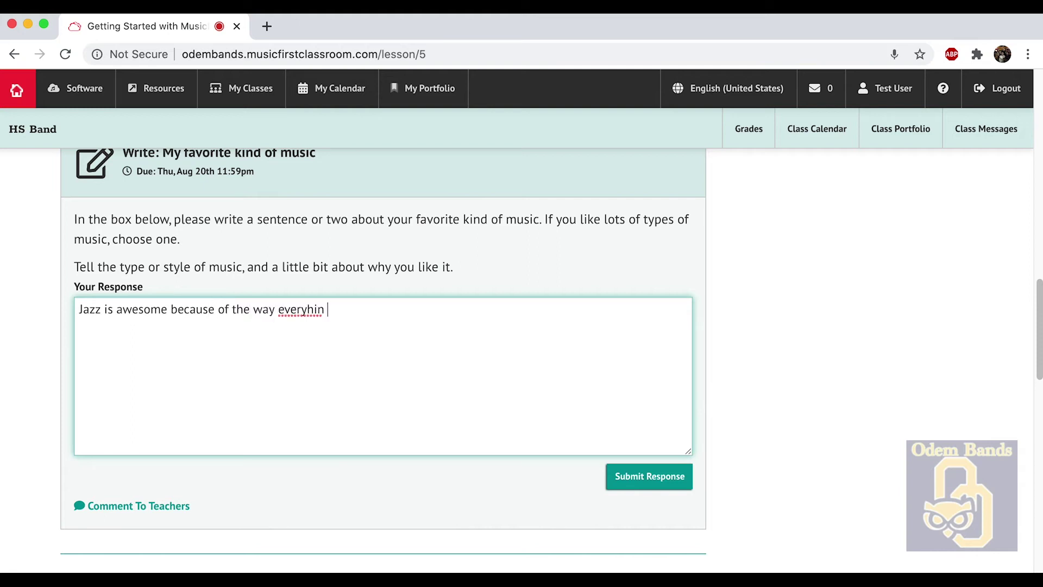
key("BackSpace")
key("BackSpace")
key("BackSpace")
key("BackSpace")
type("thing swing")
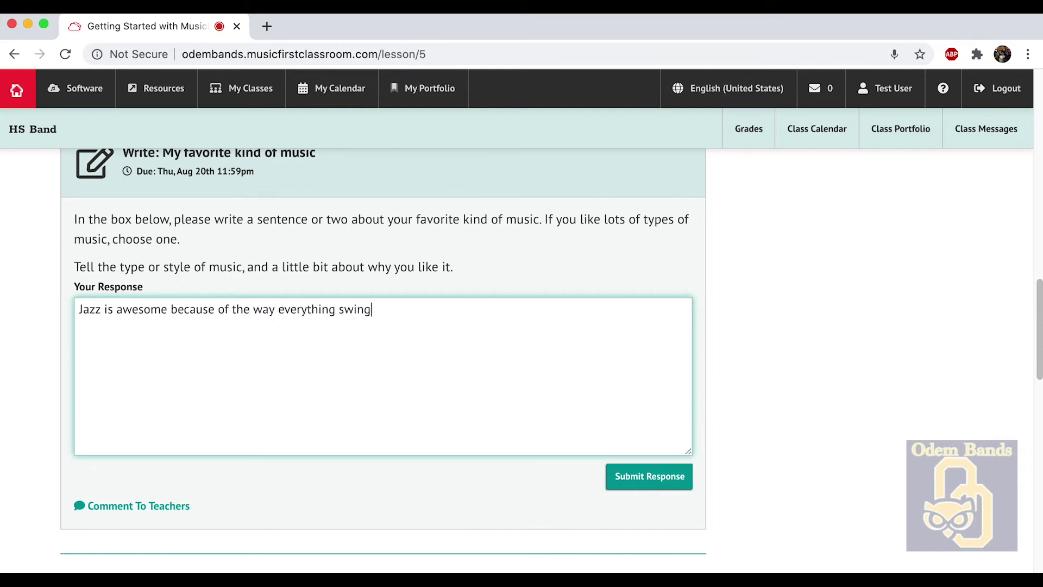
type("s!")
left_click(762, 224)
scroll(762, 226, "down", 1)
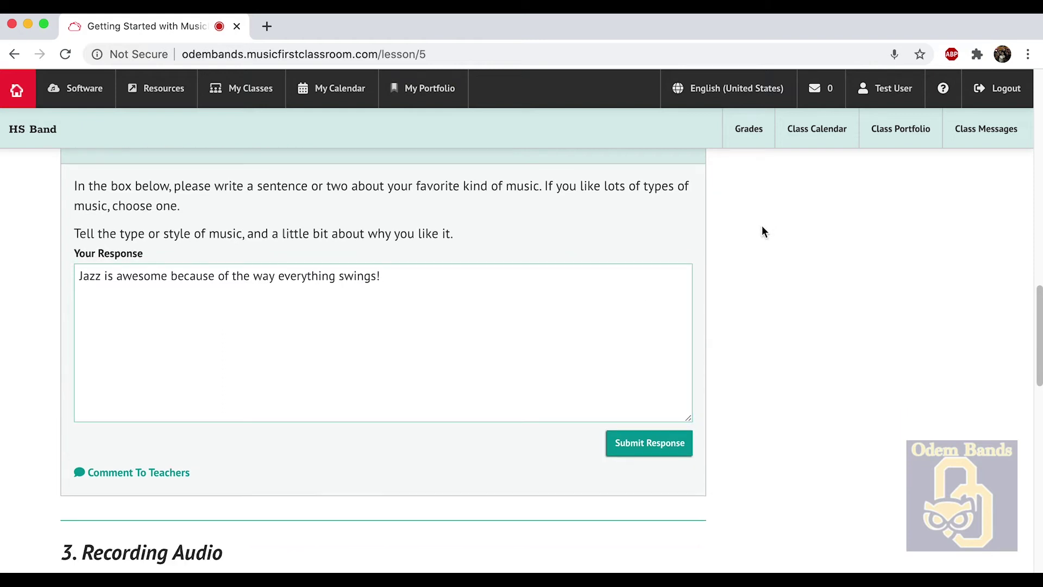
left_click(652, 440)
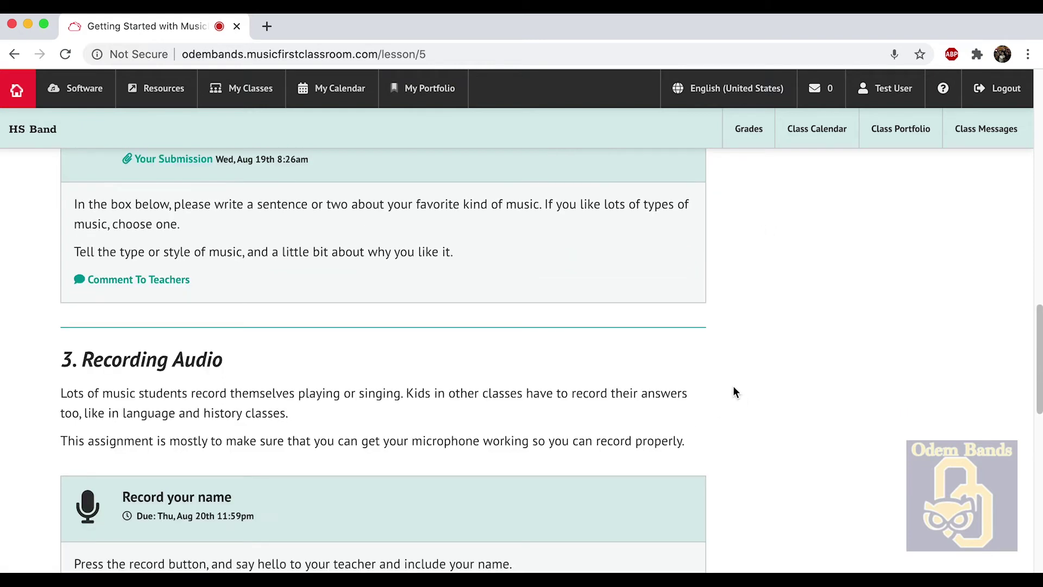
Scroll down to the MusicFirst Recorder task set at 125 BPM in 3/4
scroll(733, 393, "up", 1)
scroll(734, 392, "down", 3)
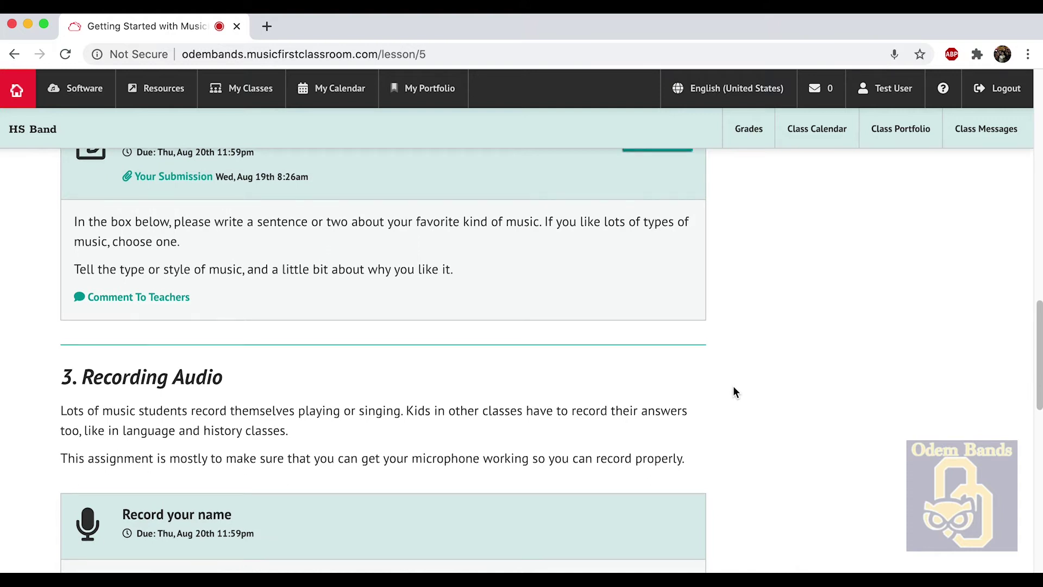
scroll(733, 392, "down", 5)
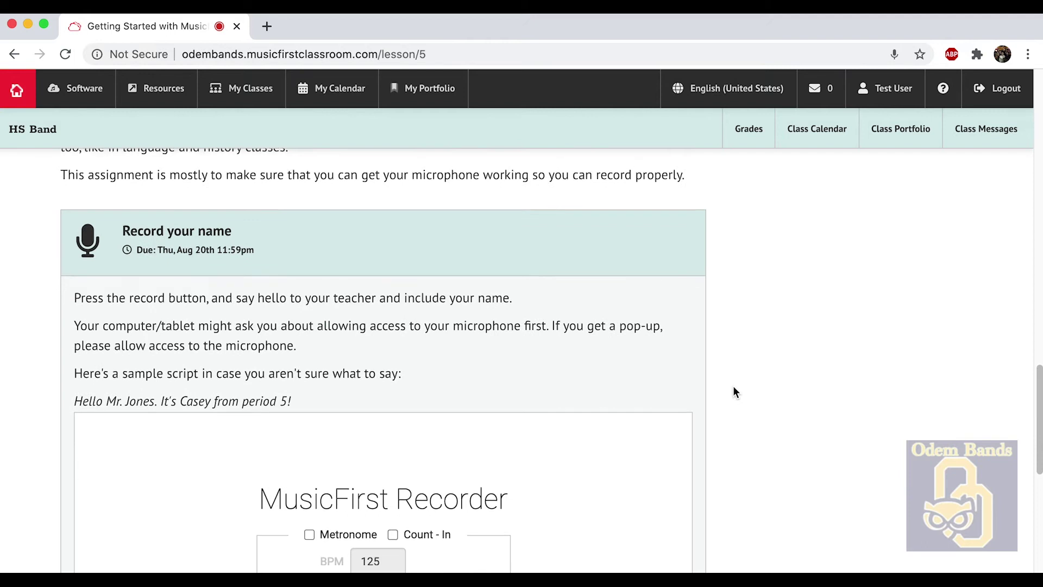
scroll(734, 392, "down", 4)
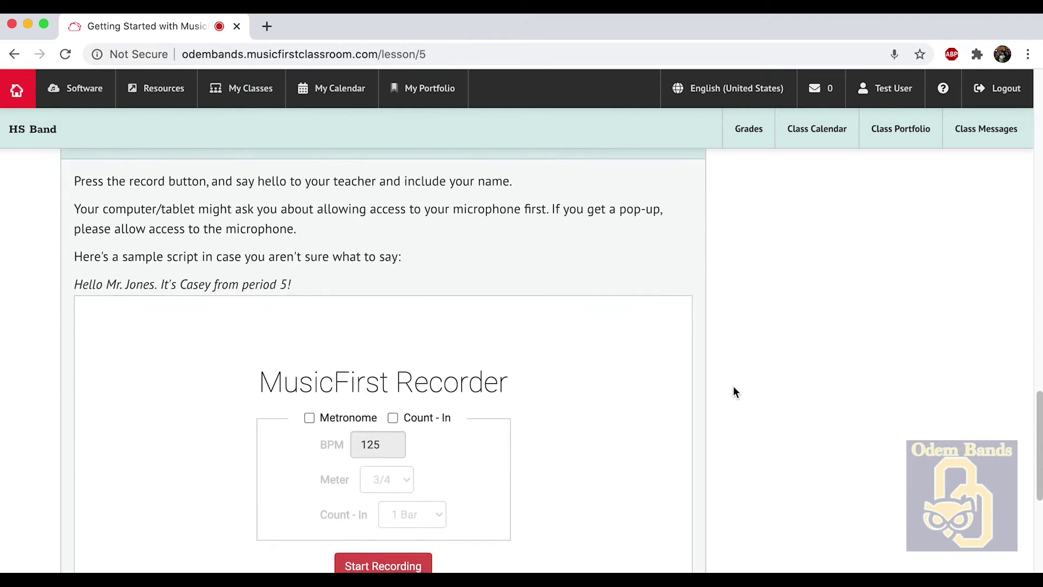
scroll(734, 391, "down", 3)
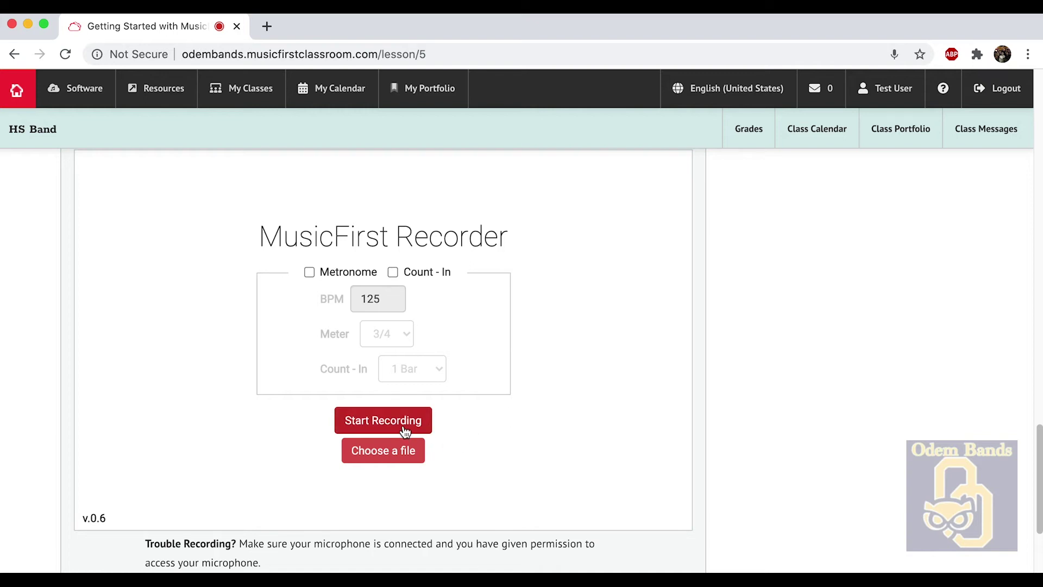
scroll(438, 423, "up", 2)
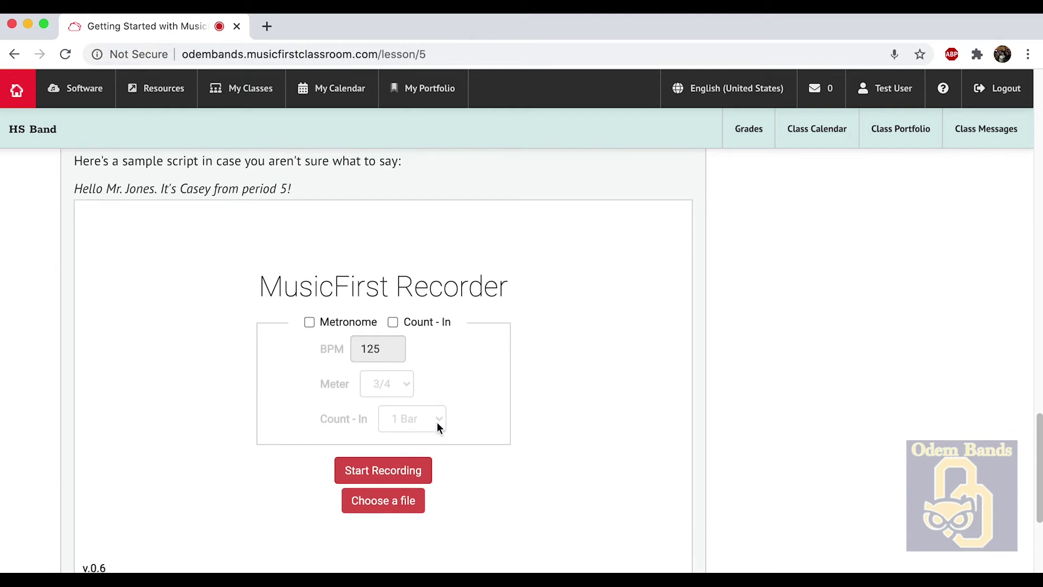
scroll(437, 424, "down", 5)
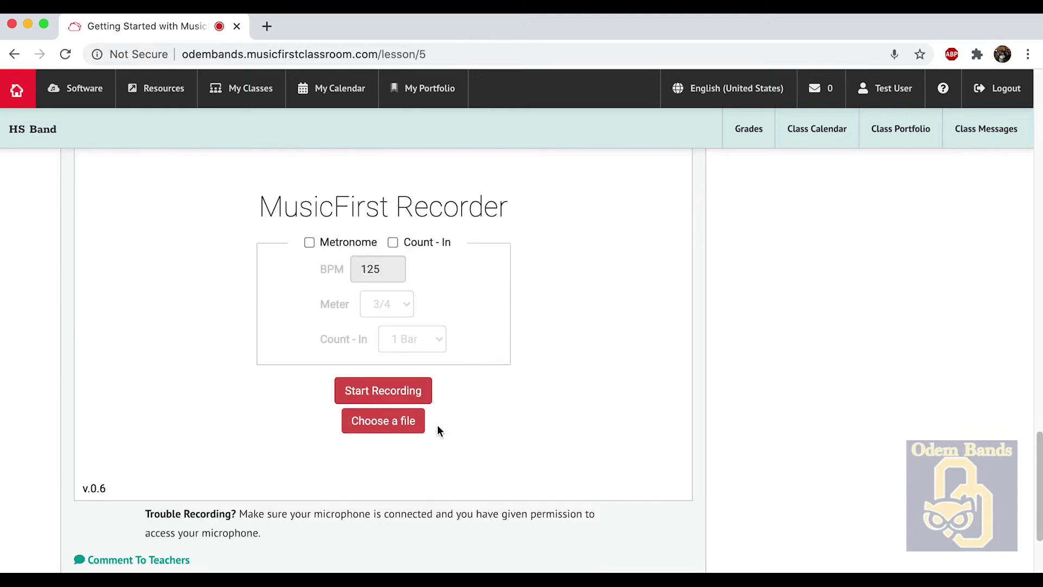
right_click(435, 374)
Record a short spoken greeting, play it back, and submit it so it is saved
left_click(480, 337)
scroll(480, 337, "up", 3)
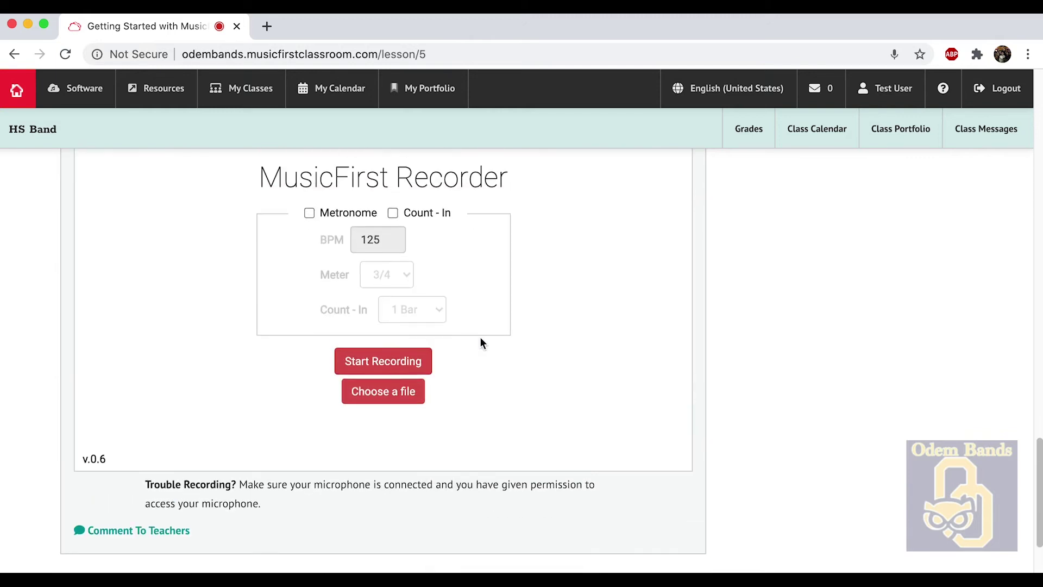
left_click(400, 411)
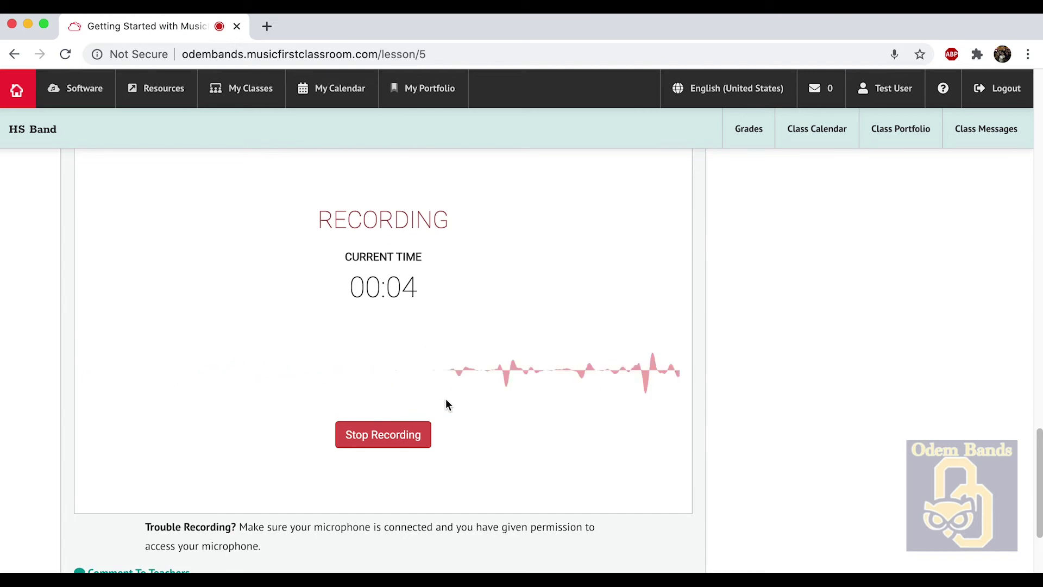
left_click(415, 437)
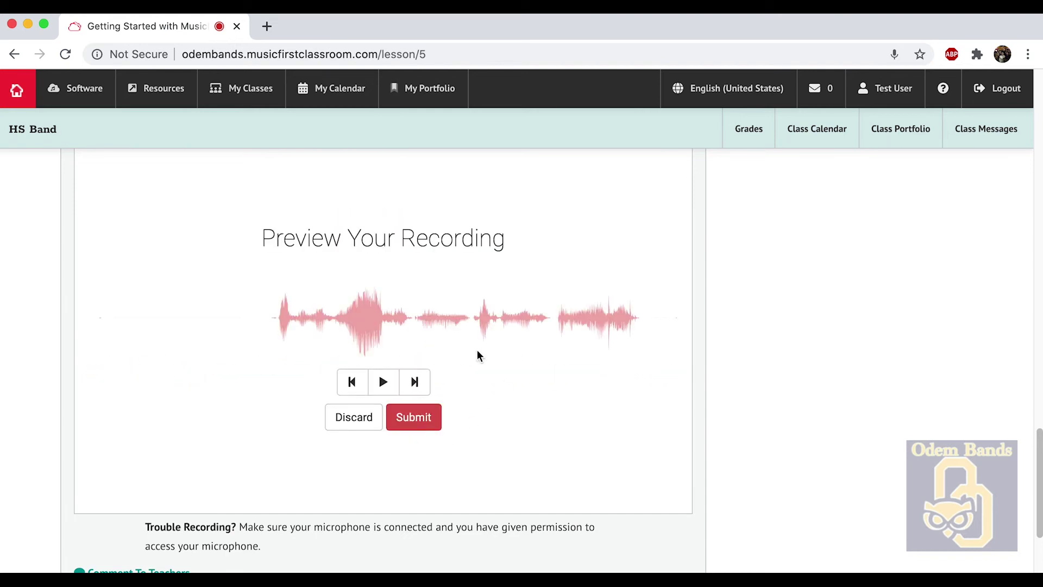
left_click(383, 383)
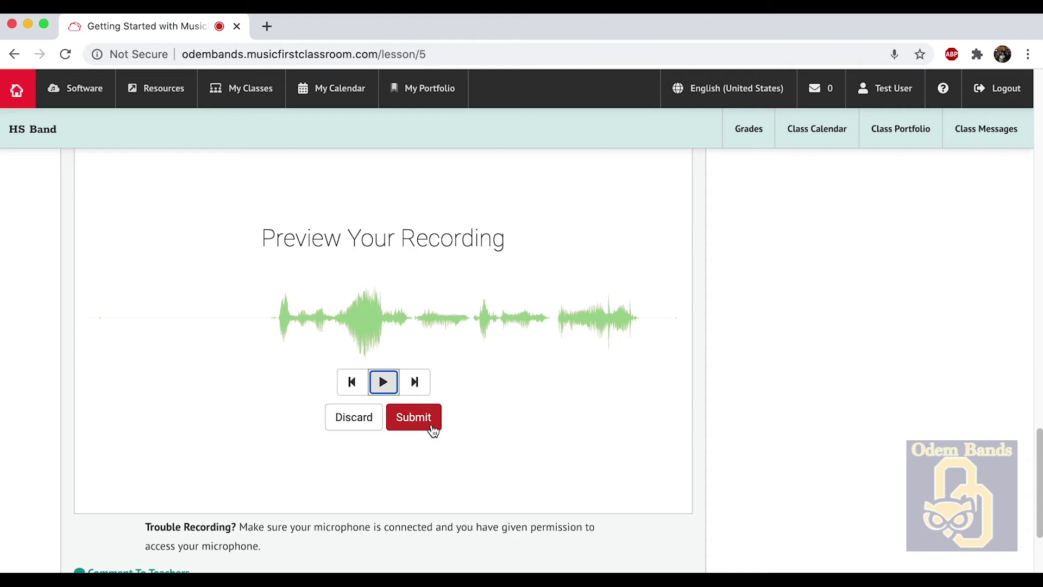
left_click(414, 418)
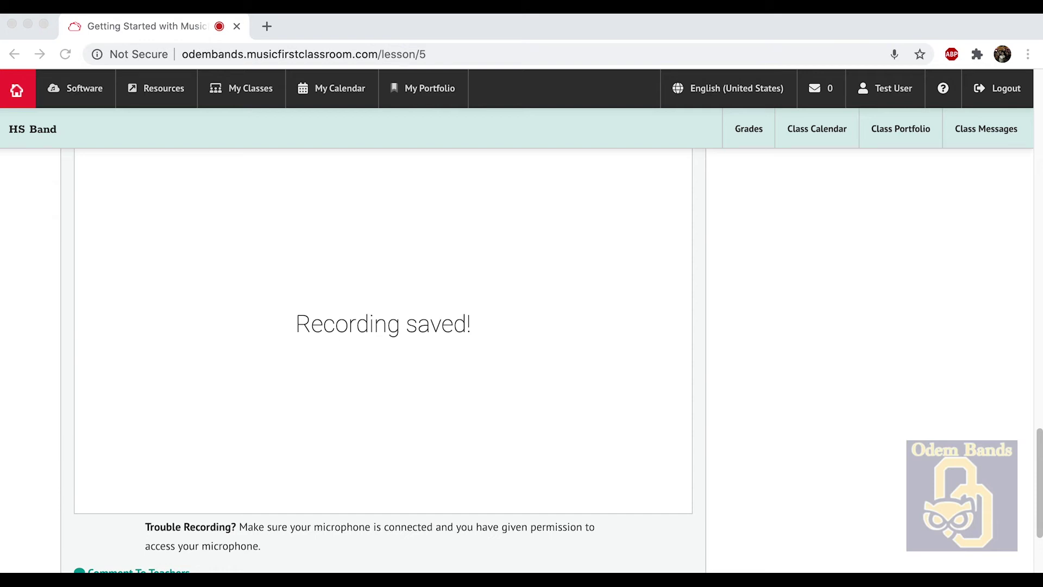
left_click(861, 397)
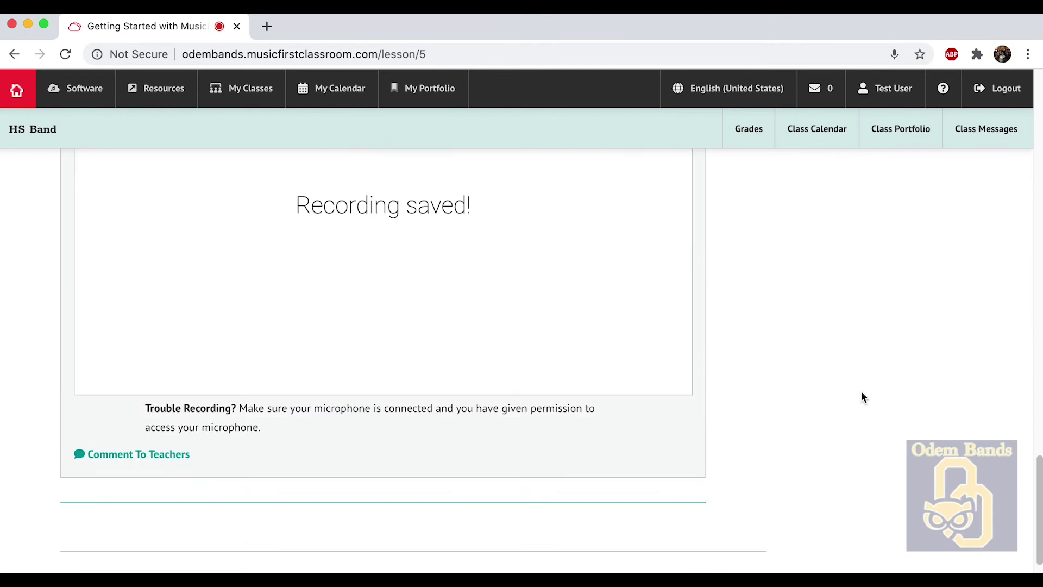
Reload the lesson to show the saved recording and the teacher's 'Great Job!' comment
scroll(861, 397, "up", 5)
right_click(717, 355)
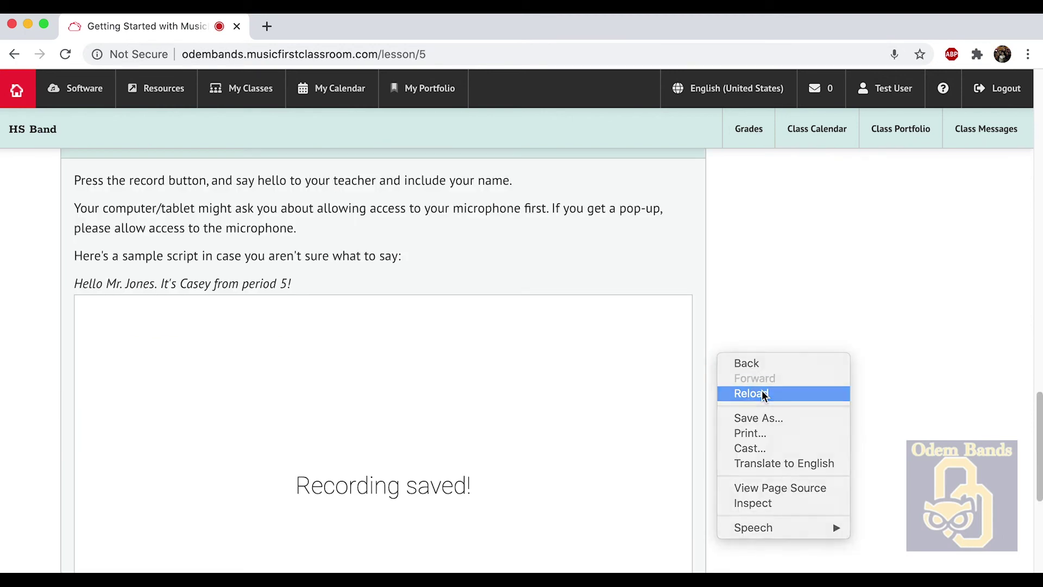
left_click(764, 394)
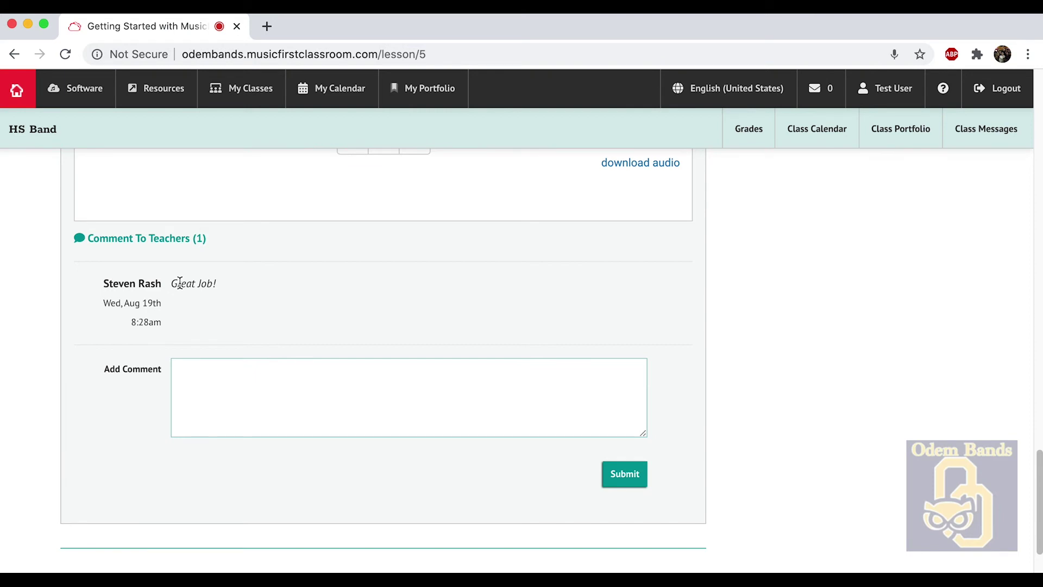
scroll(182, 280, "up", 15)
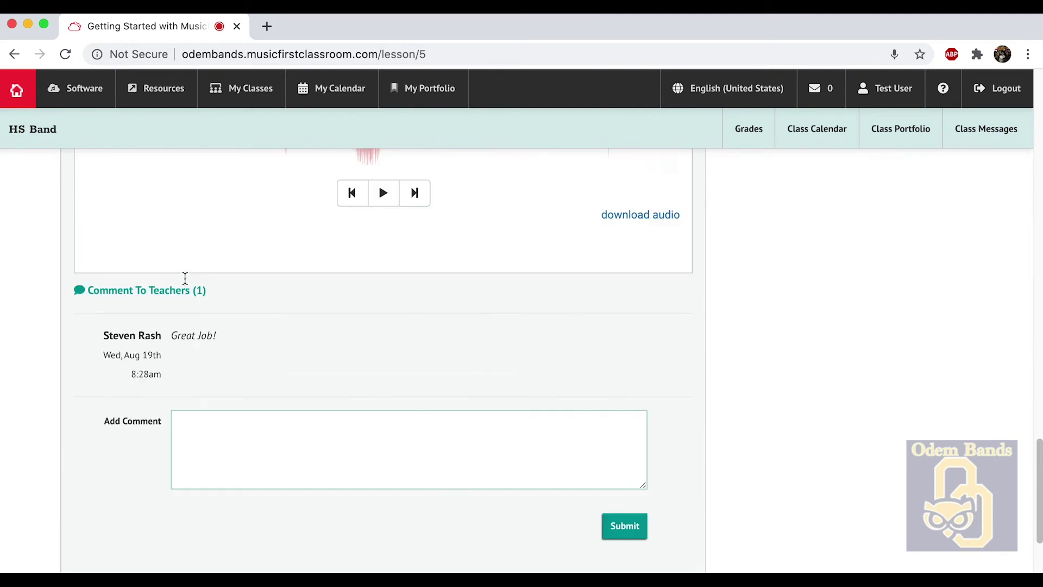
left_click(17, 93)
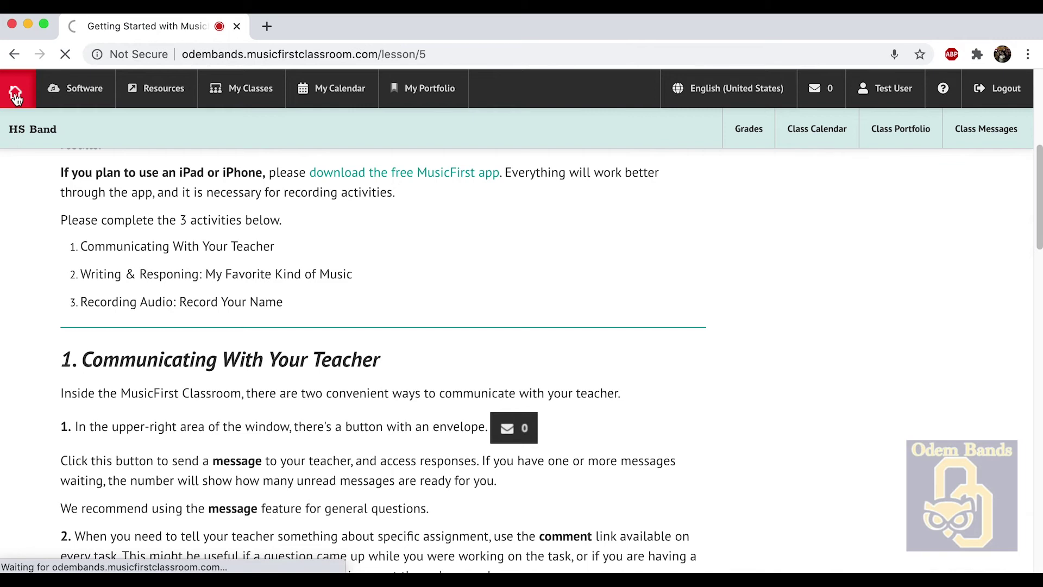
View the empty My Portfolio page, then open My Calendar
scroll(322, 201, "down", 2)
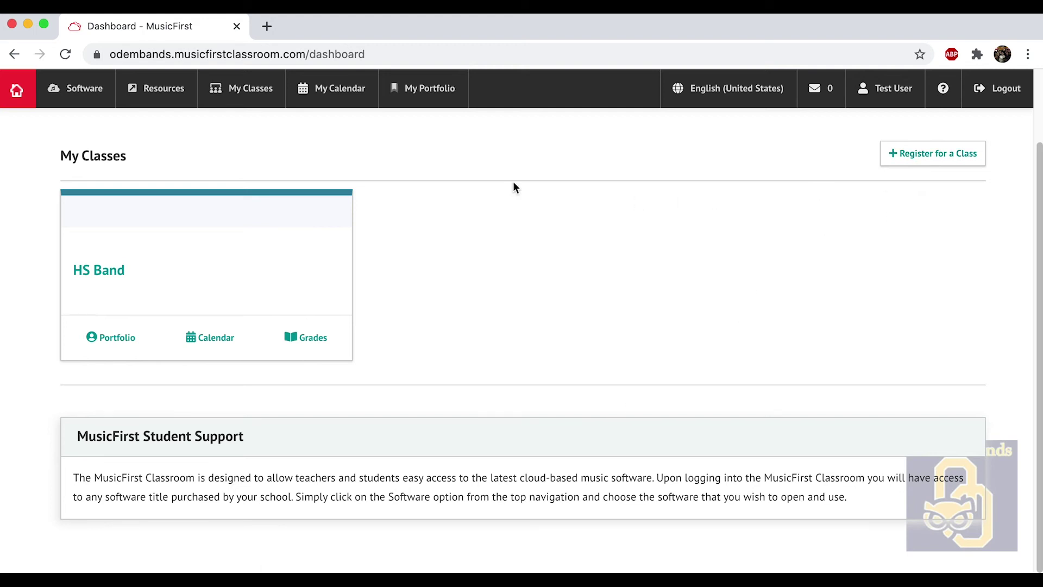
left_click(450, 110)
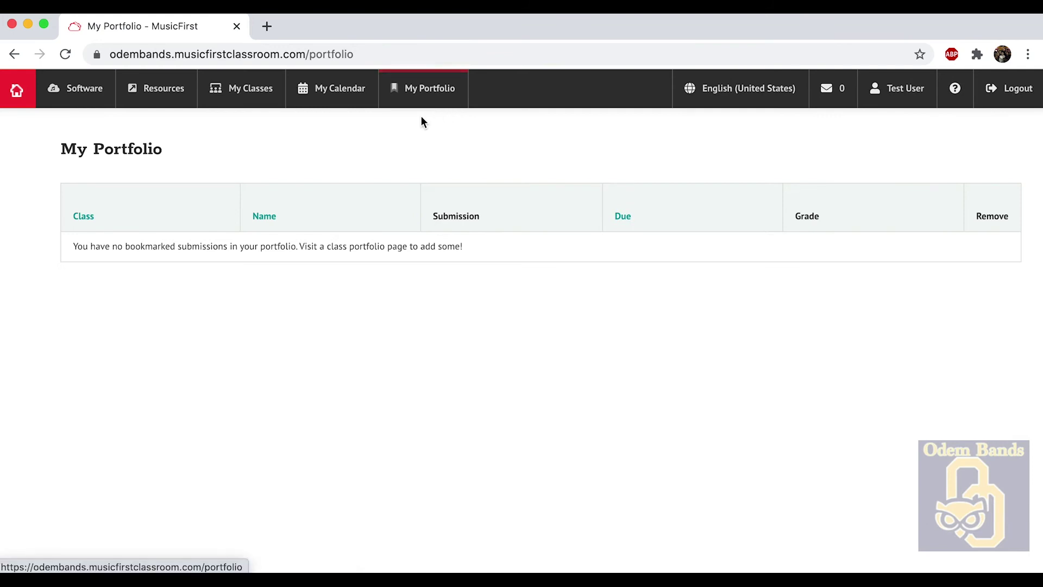
left_click(343, 104)
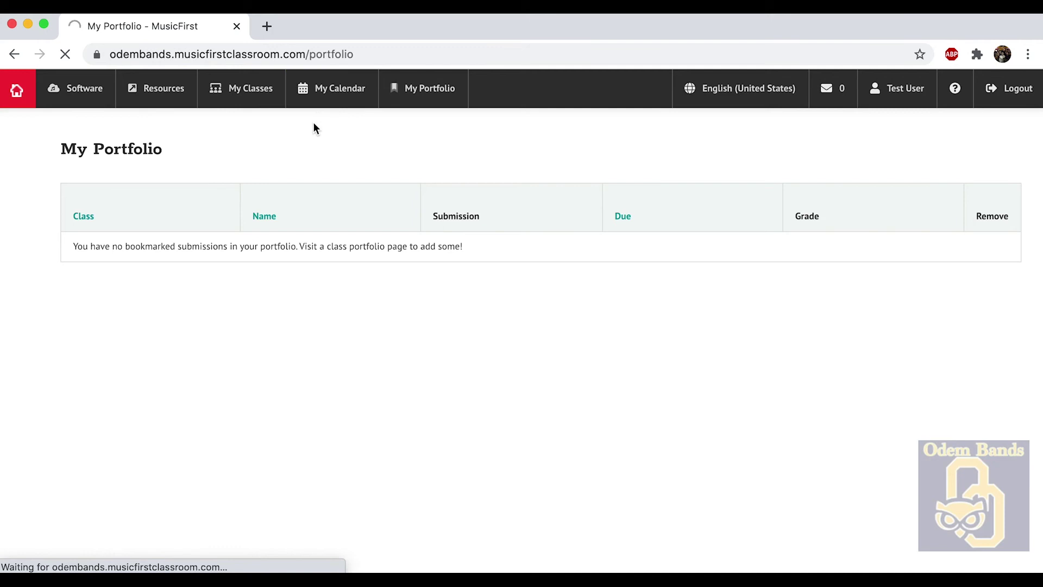
right_click(274, 116)
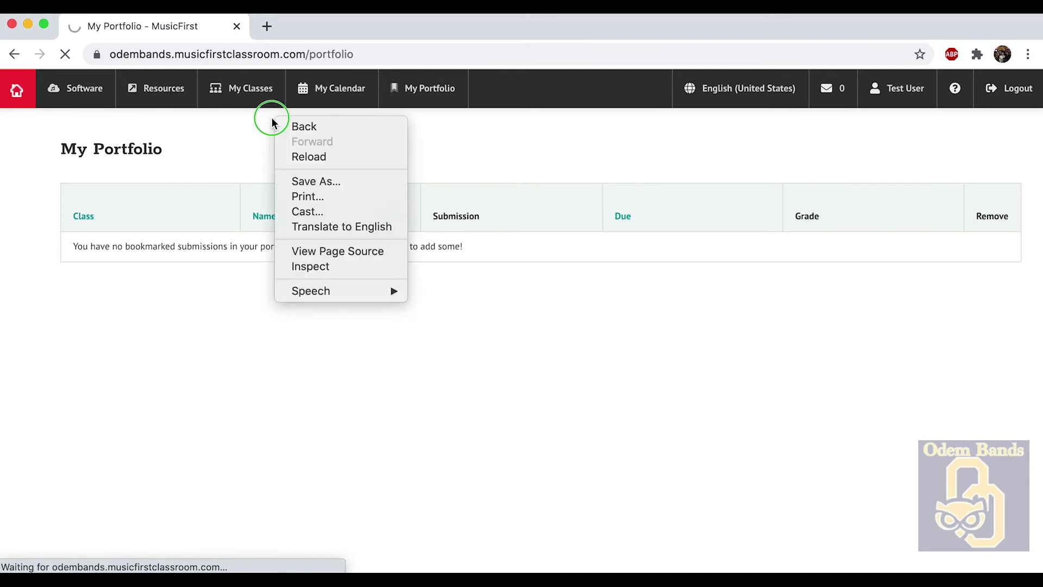
left_click(242, 125)
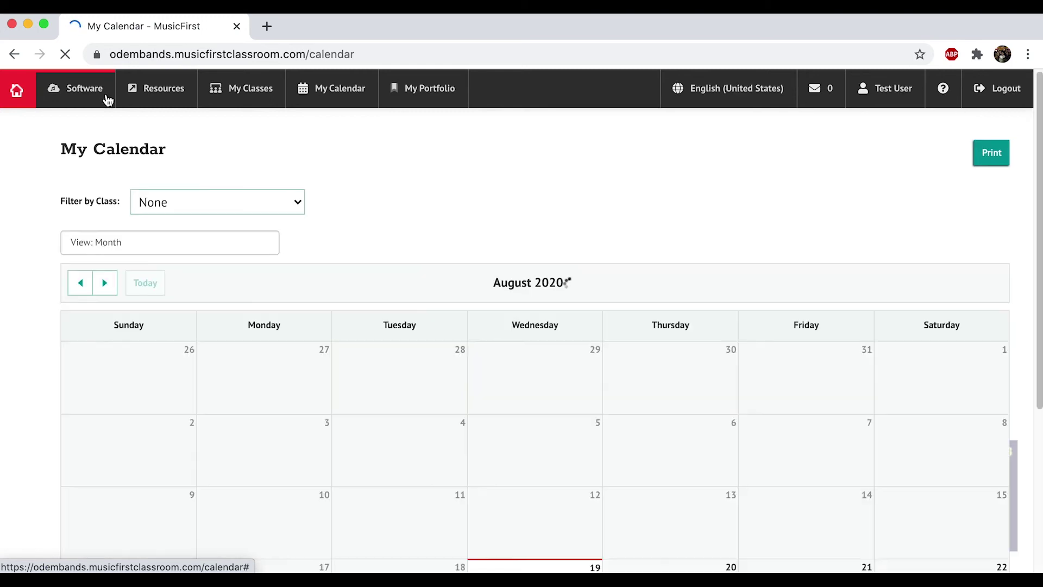
Scroll through the August 2020 calendar, then show the Software panel's six apps
scroll(335, 219, "down", 1)
scroll(335, 217, "down", 3)
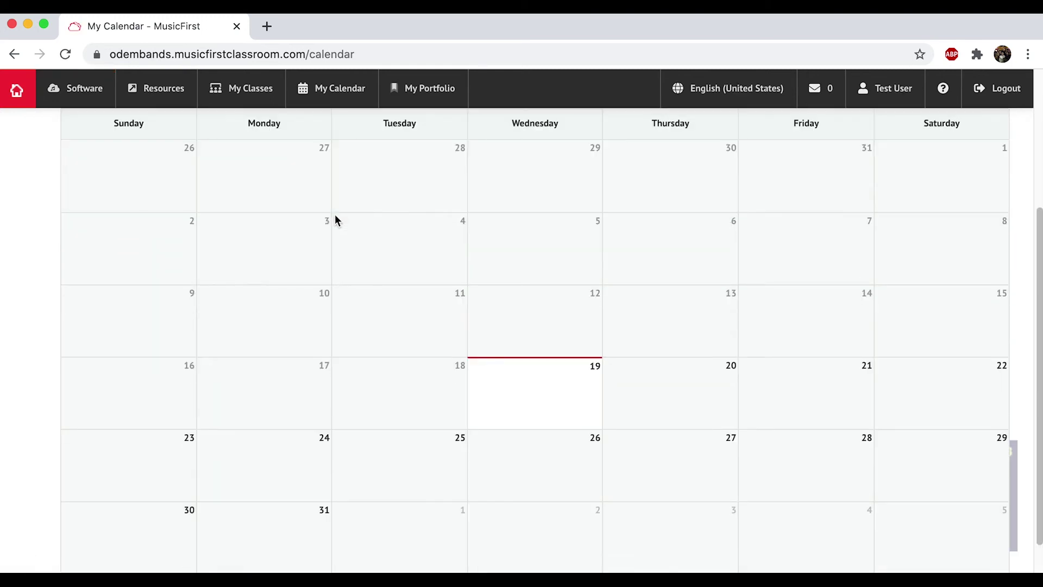
scroll(334, 218, "up", 4)
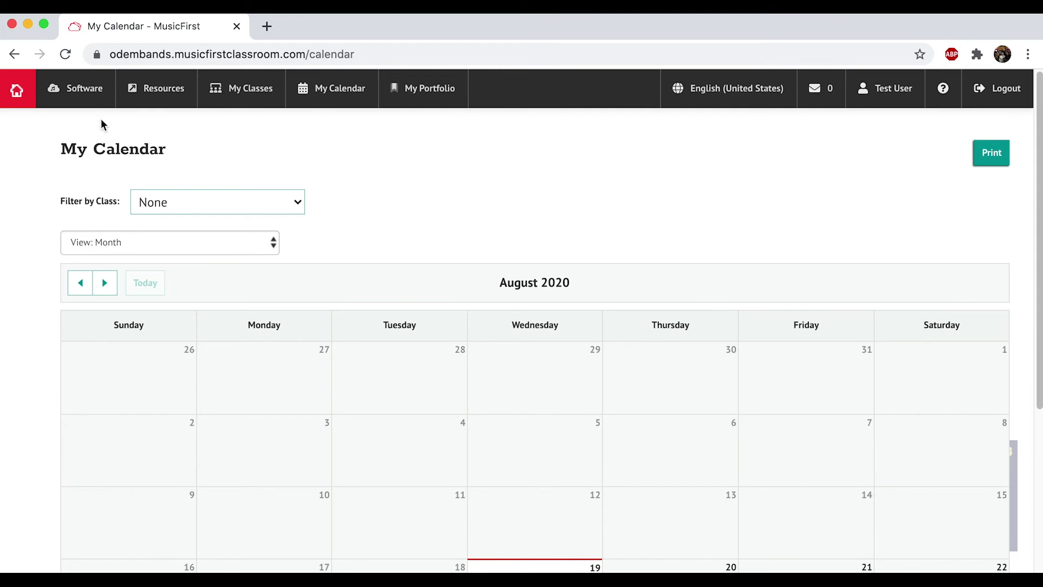
left_click(61, 97)
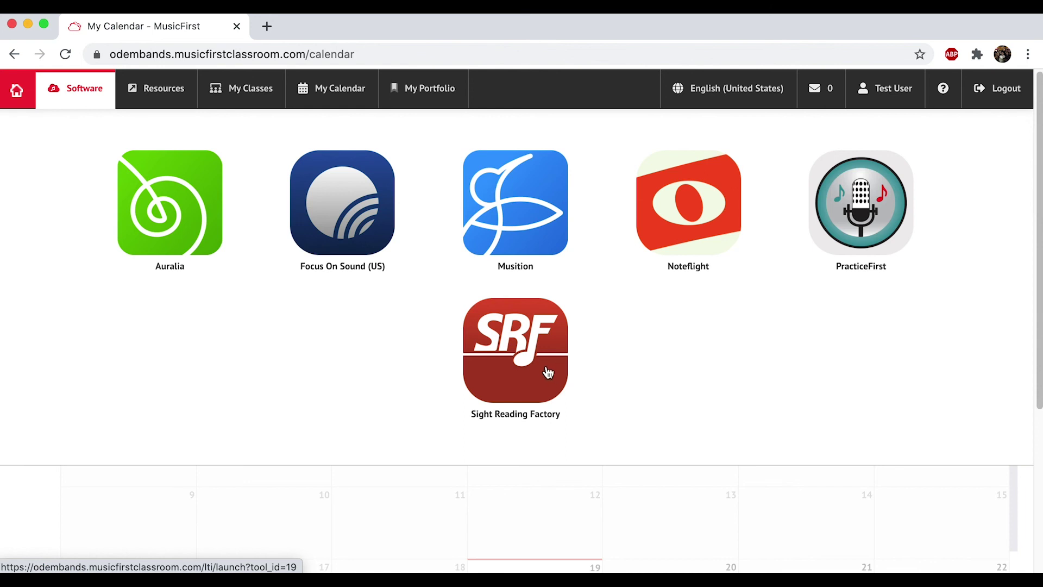
Look over the Flipgrid, InTune Monthly and MusicTheory.net resources, then close the panel
left_click(171, 82)
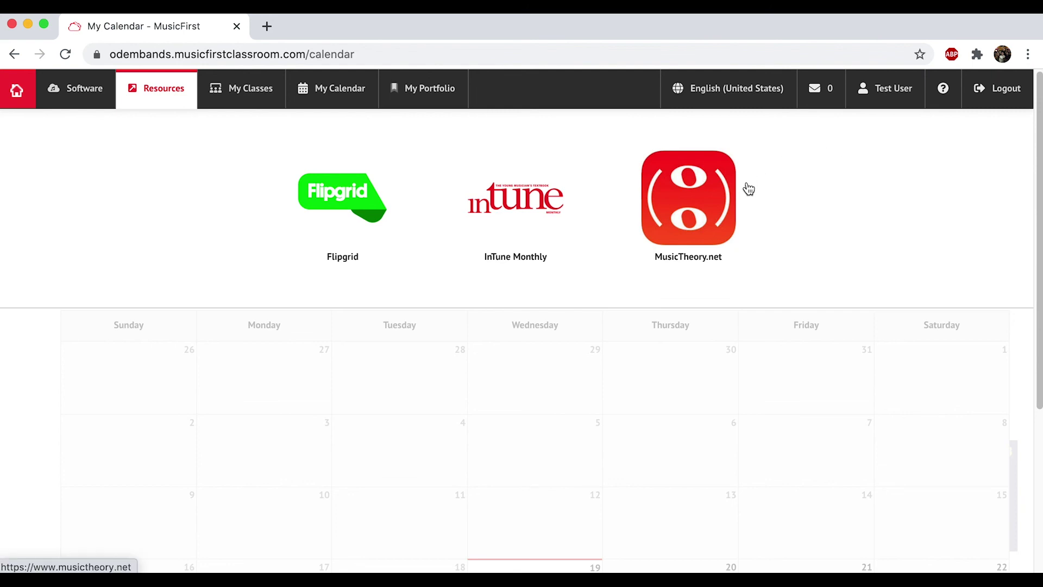
left_click(720, 340)
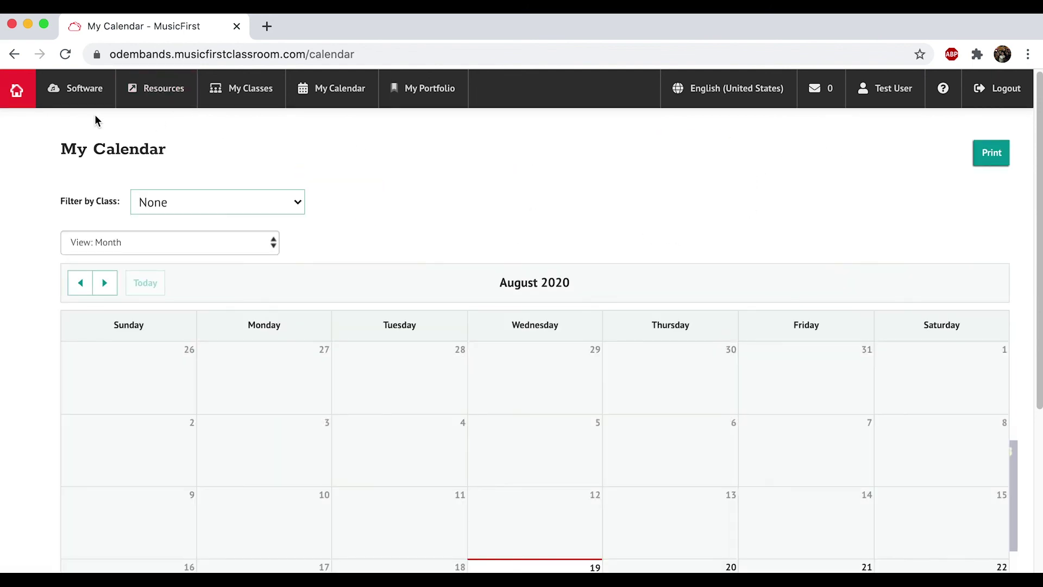
Go back to the Odem-Edroy ISD dashboard listing the HS Band class
left_click(32, 101)
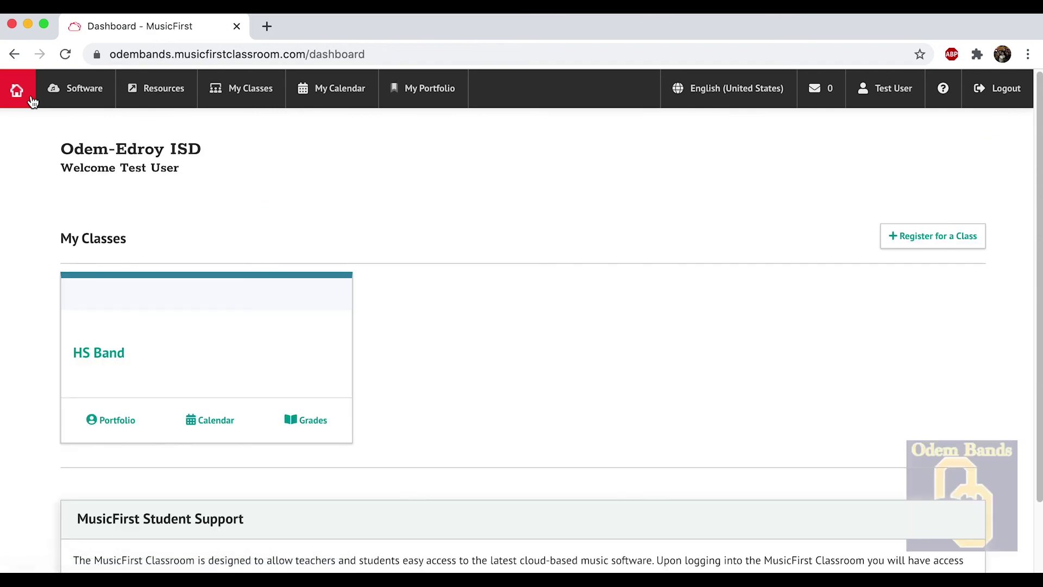